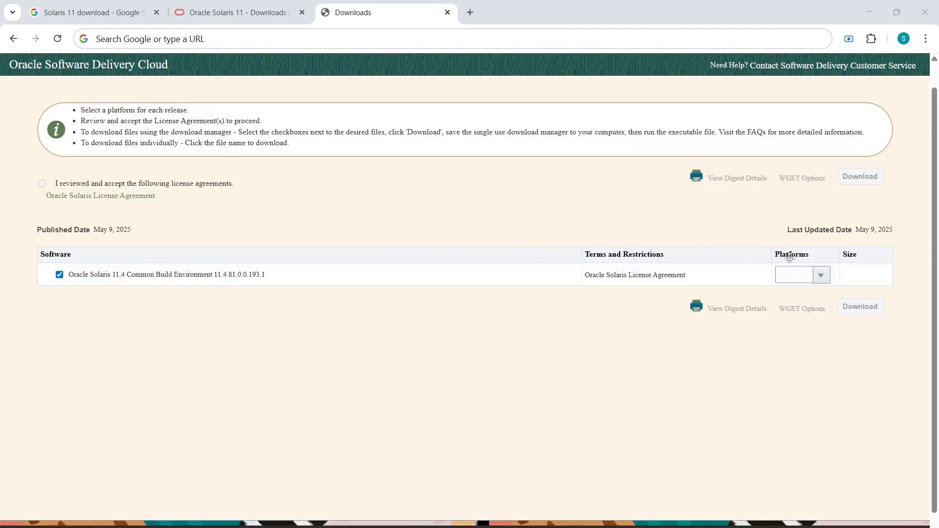
# - List the SPARC and x86-64 platform choices for the Oracle Solaris 11.4 download
pyautogui.click(820, 275)
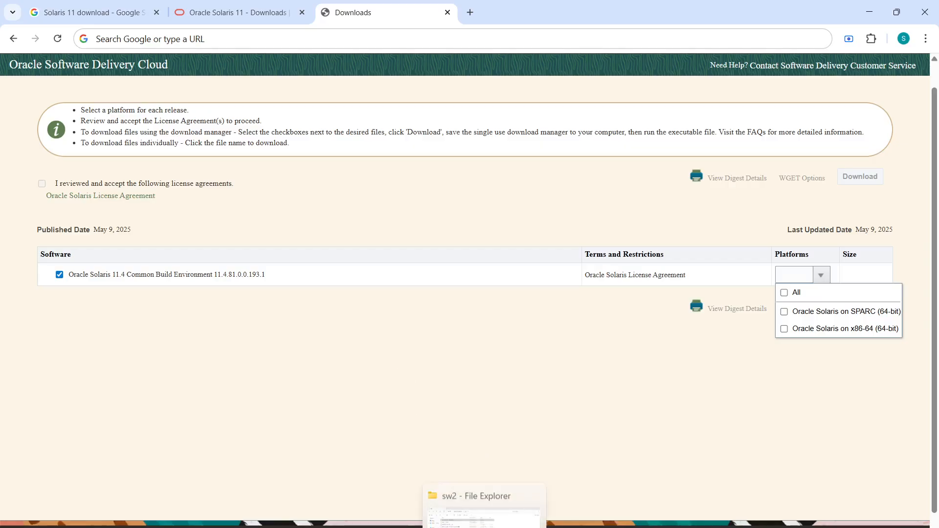
# - Open the sol-11_4_81_193_1-text-x86-iso folder in sw2, showing the 1.10 GB disc image and readme_text
pyautogui.click(484, 527)
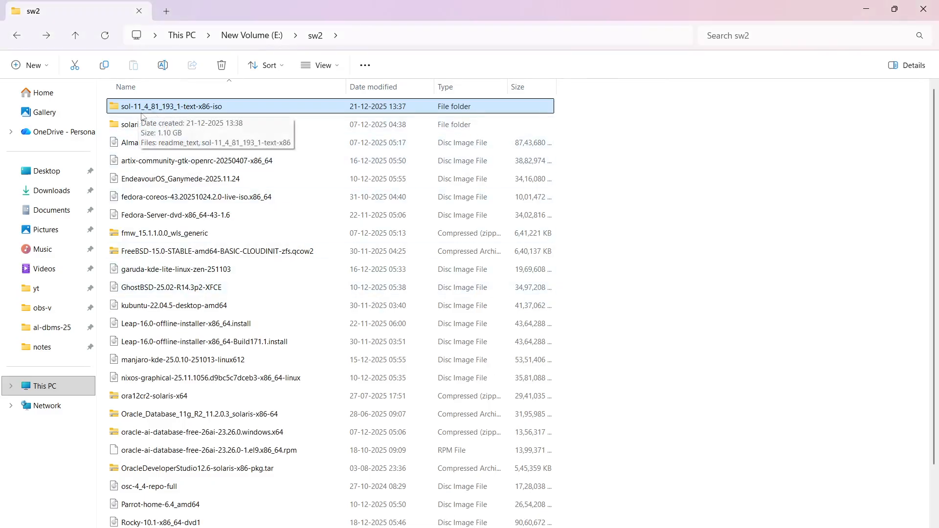
pyautogui.doubleClick(197, 112)
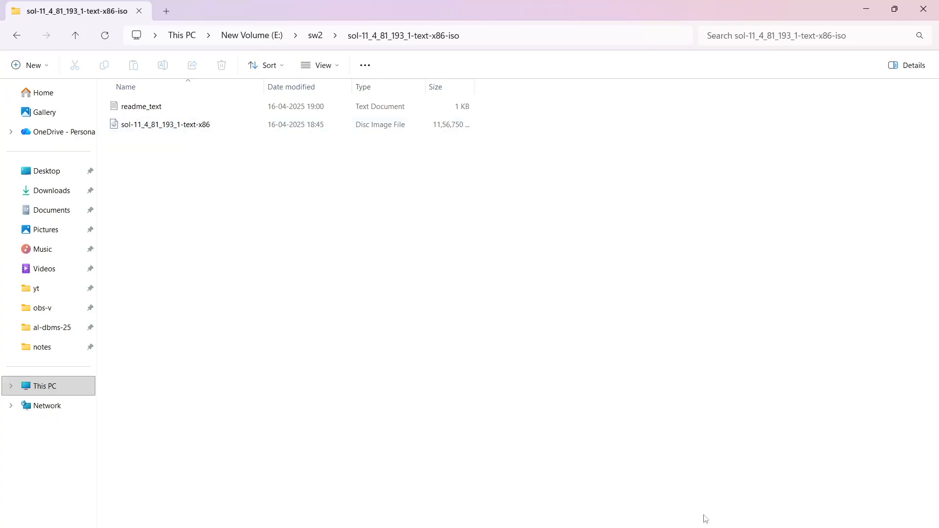
pyautogui.hotkey('alt', 'Tab')
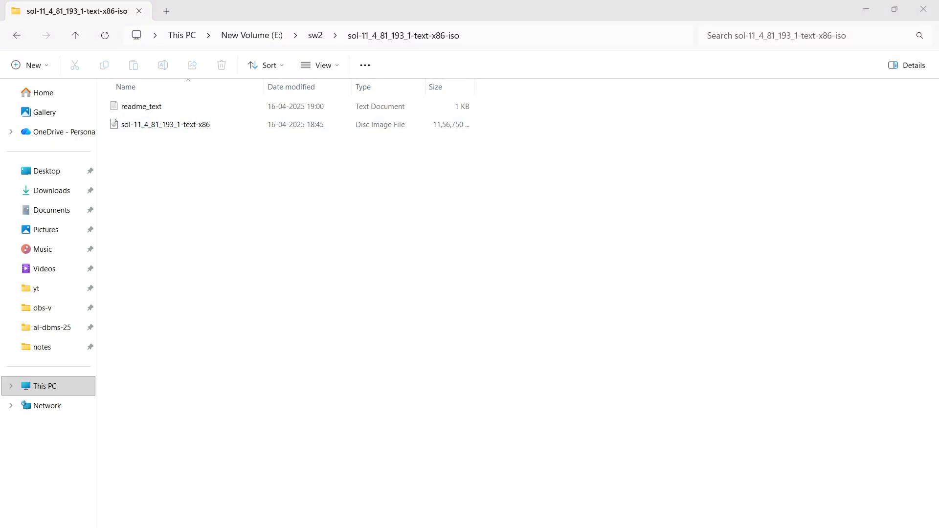
# - Finish creating the solaris11 VM with 8096 MB memory, an 80 GB disk and the Solaris ISO
pyautogui.click(619, 524)
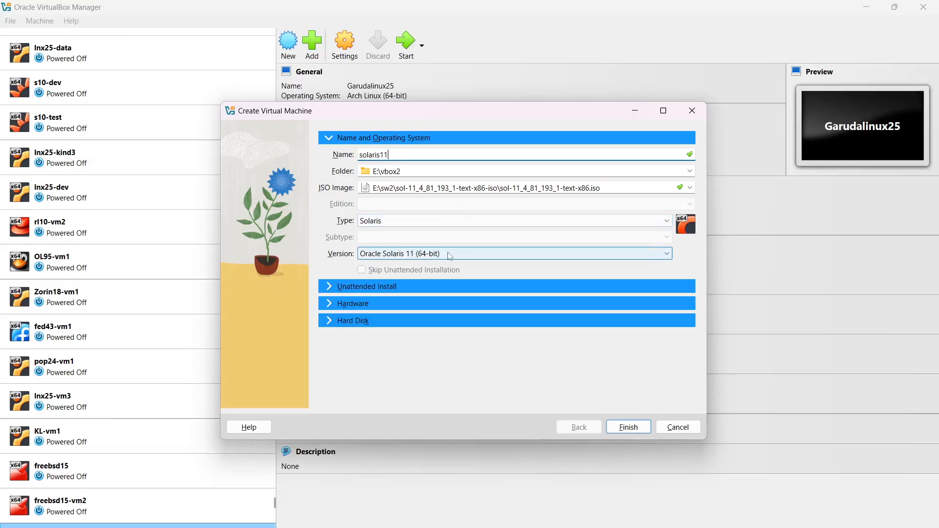
pyautogui.click(330, 304)
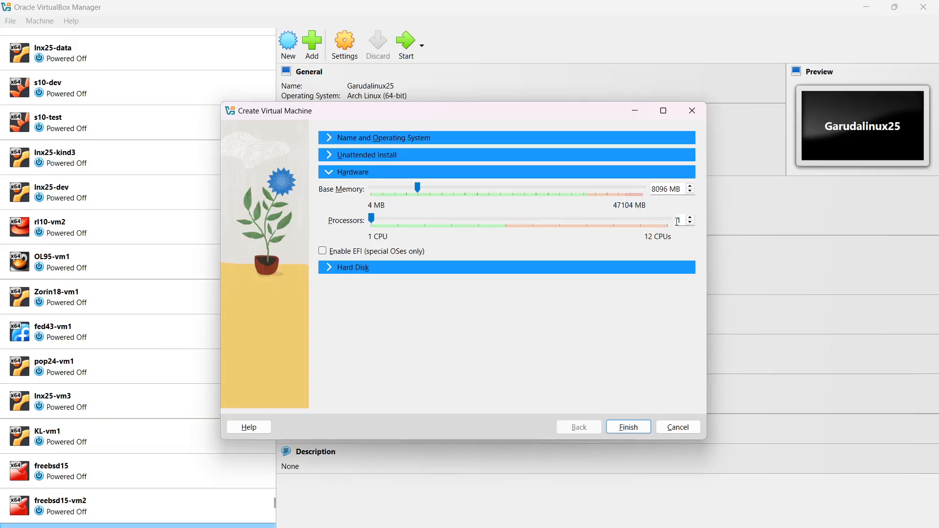
pyautogui.click(327, 272)
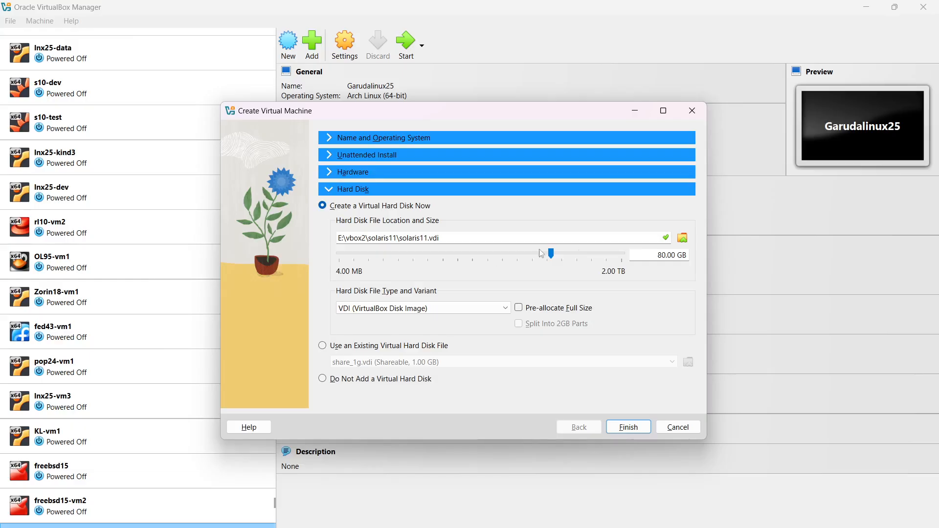
pyautogui.click(638, 427)
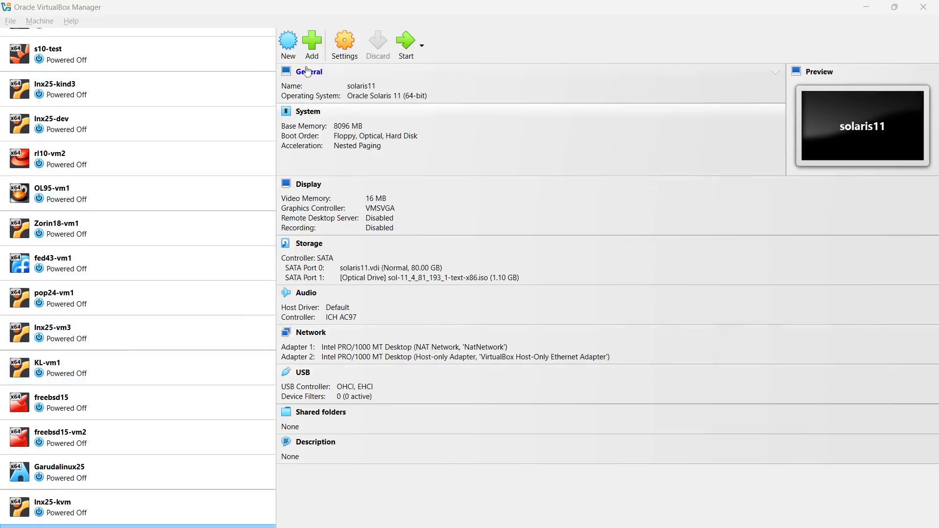
# - Start the solaris11 VM from the Solaris ISO and bring its console into view at the keyboard prompt
pyautogui.click(407, 47)
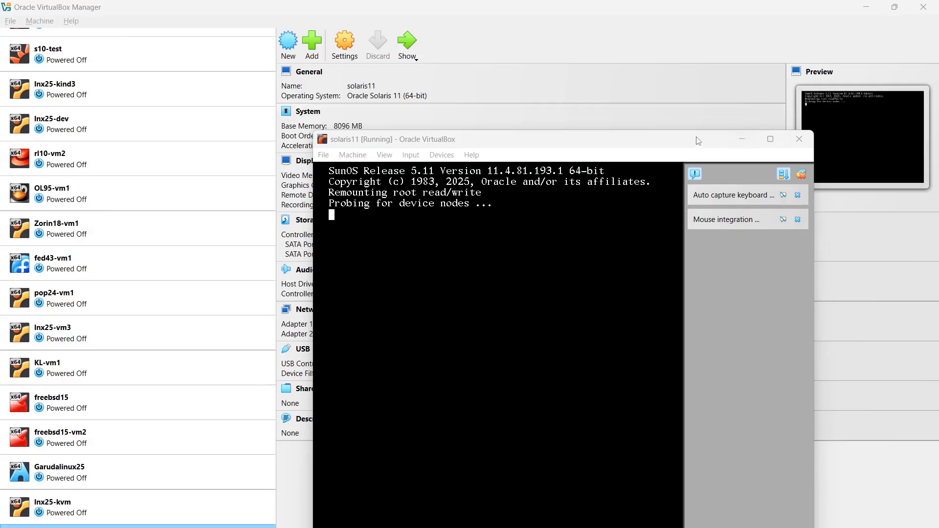
pyautogui.moveTo(698, 141); pyautogui.dragTo(520, 54)
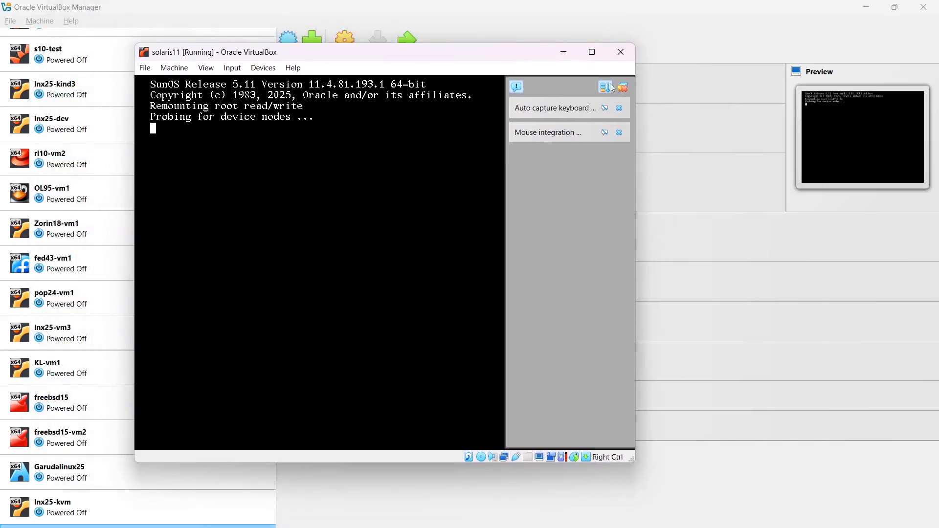
pyautogui.click(625, 88)
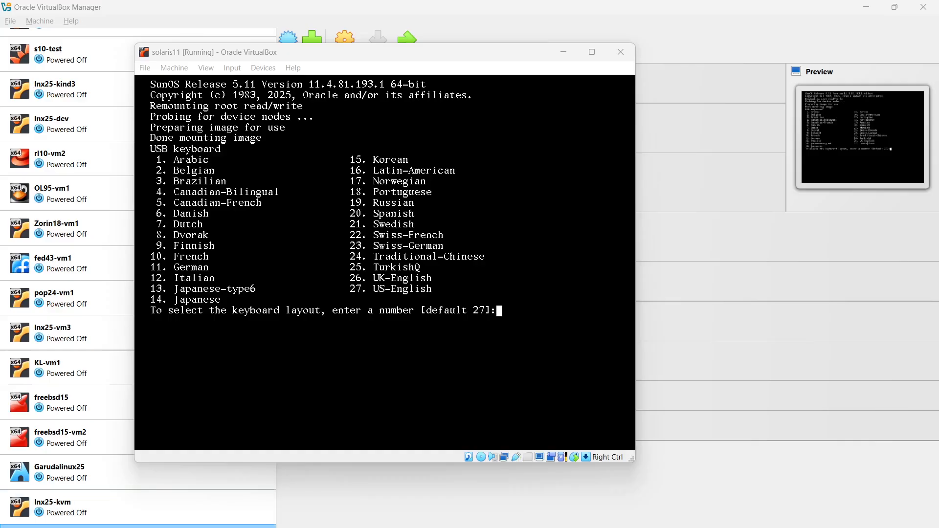
# - Accept the default US-English keyboard layout and English as the installer language
pyautogui.click(521, 52)
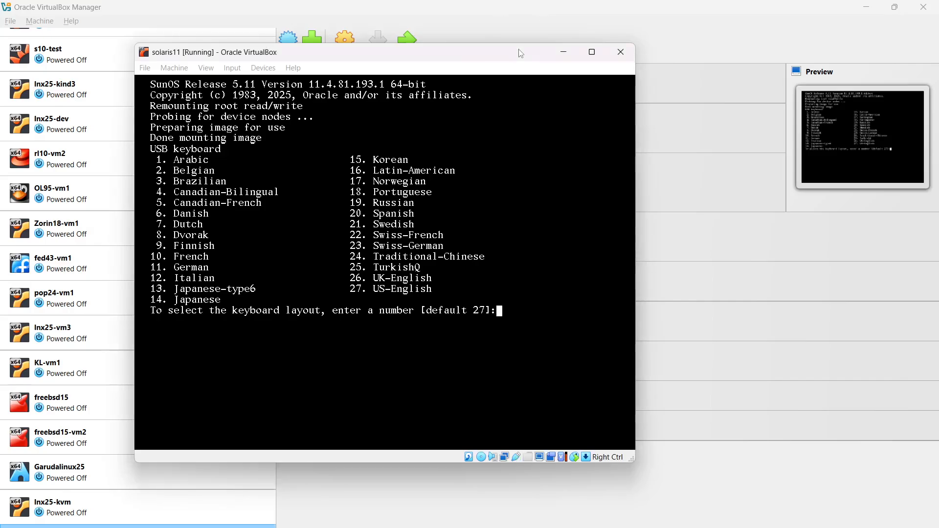
pyautogui.press('Return')
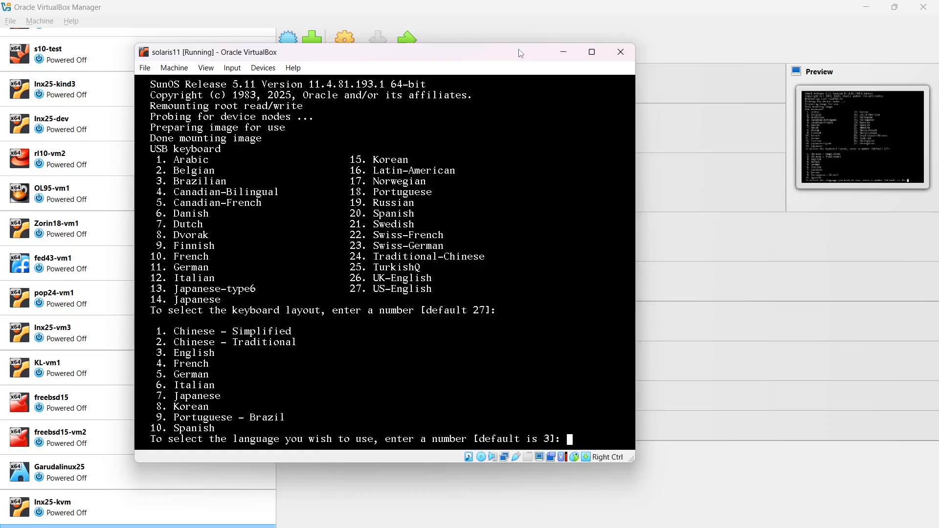
pyautogui.press('Return')
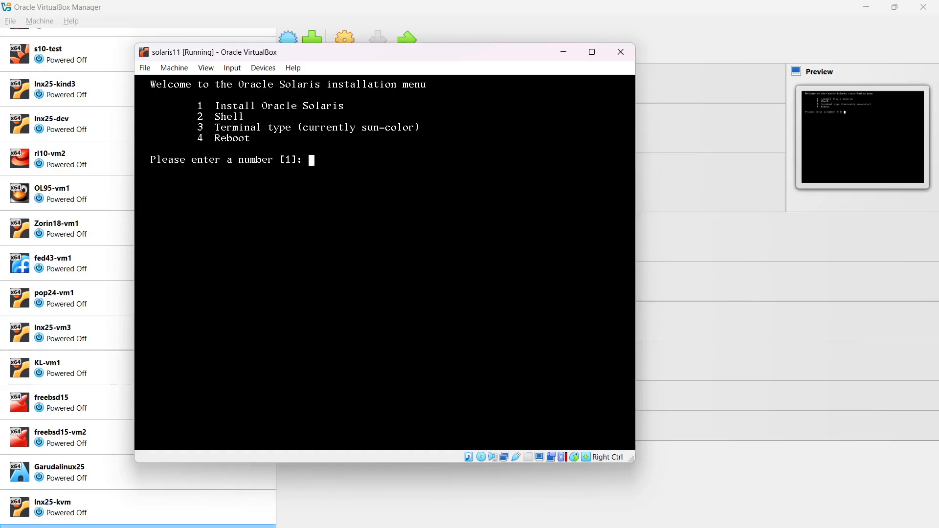
# - Pick option 1, Install Oracle Solaris, and launch the text installer to its Welcome screen
pyautogui.press('Return')
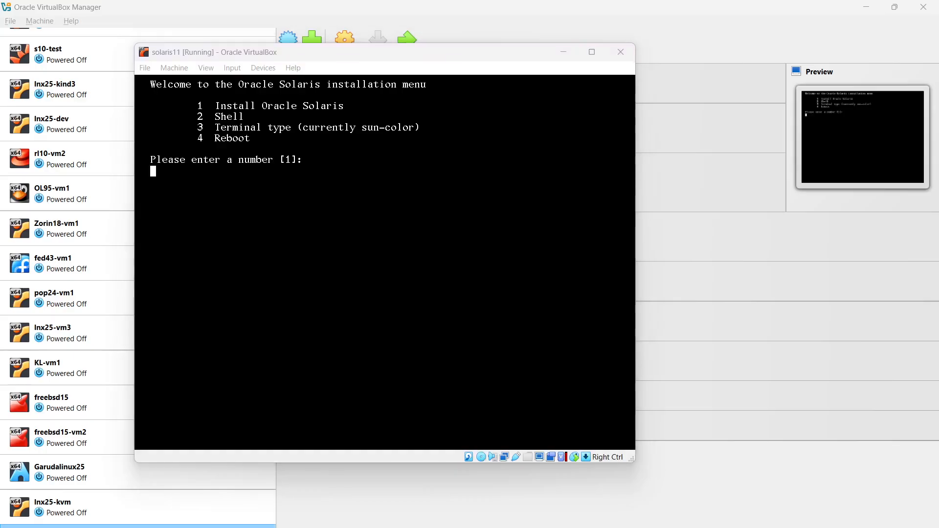
pyautogui.press('Return')
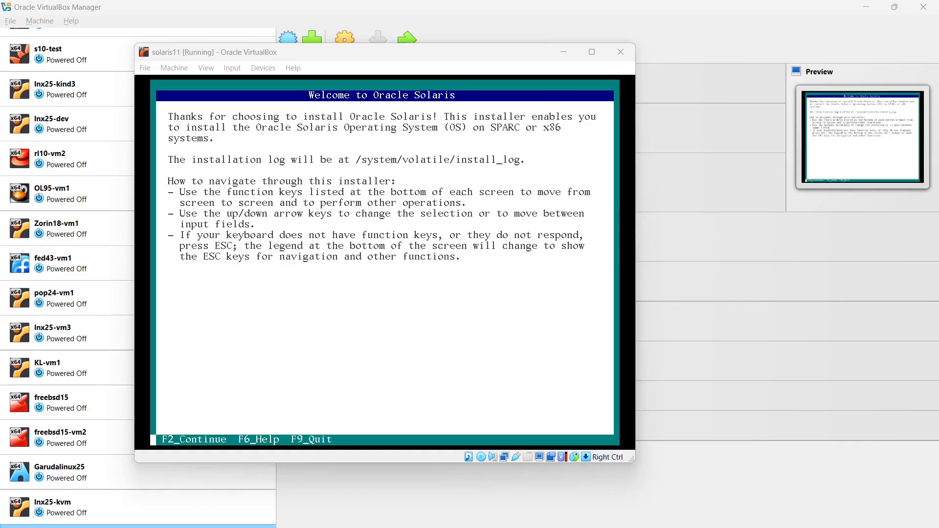
# - Continue from the Welcome screen to the Discovery Selection screen
pyautogui.press('F2')
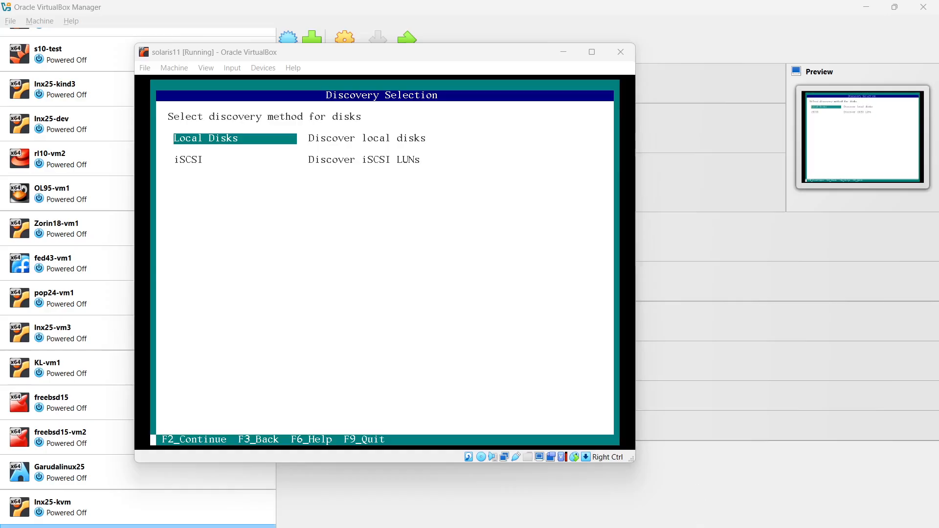
# - Choose Local Disks and install onto the entire 80 GB sata disk
pyautogui.press('F2')
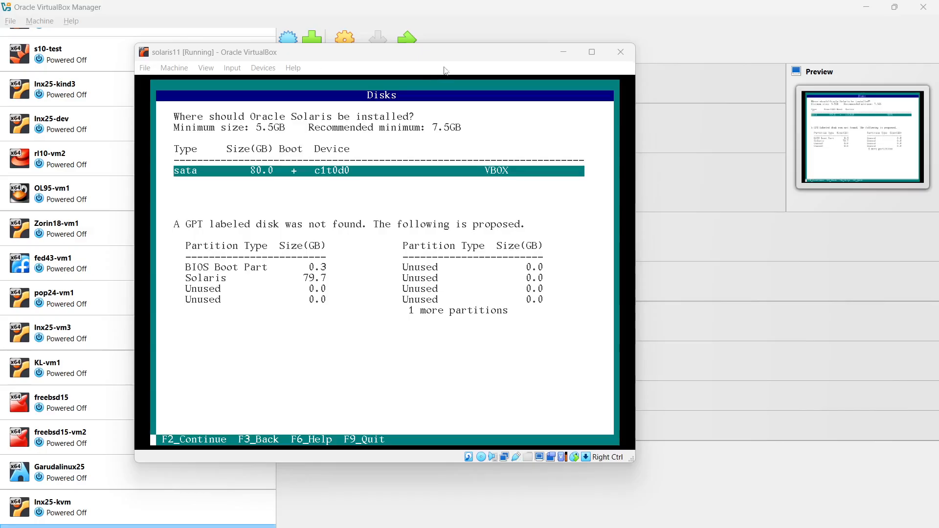
pyautogui.click(471, 52)
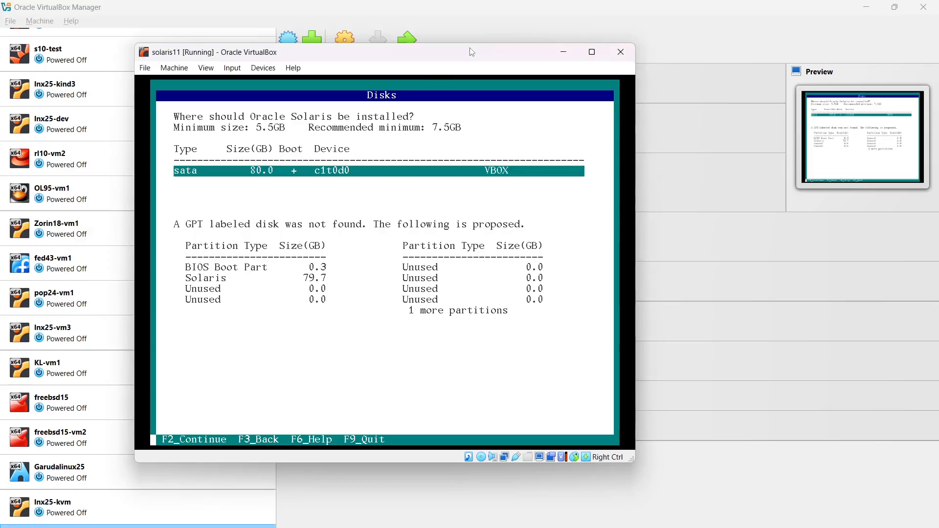
pyautogui.press('F2')
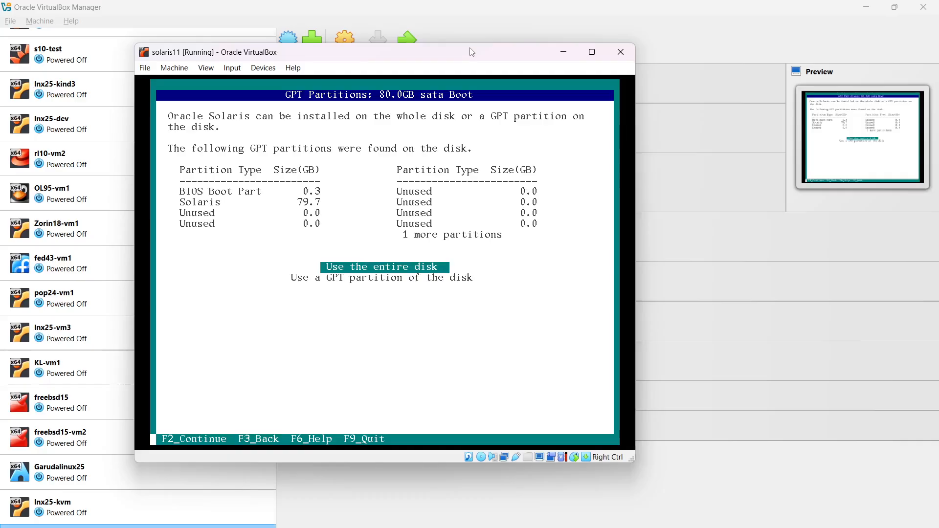
pyautogui.press('F2')
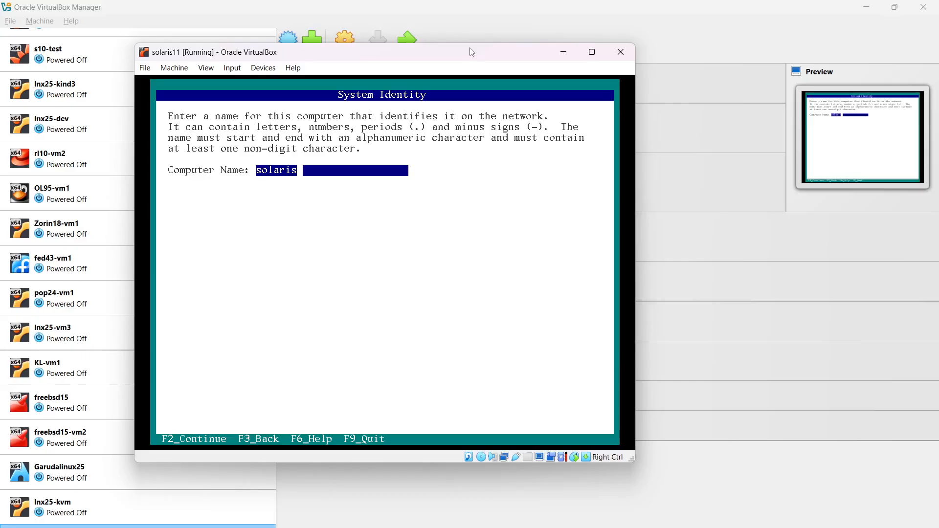
# - Set the computer name to 'solaris11'
pyautogui.write('vm1')
pyautogui.press('BackSpace')
pyautogui.press('BackSpace')
pyautogui.press('BackSpace')
pyautogui.write('11')
pyautogui.press('F2')
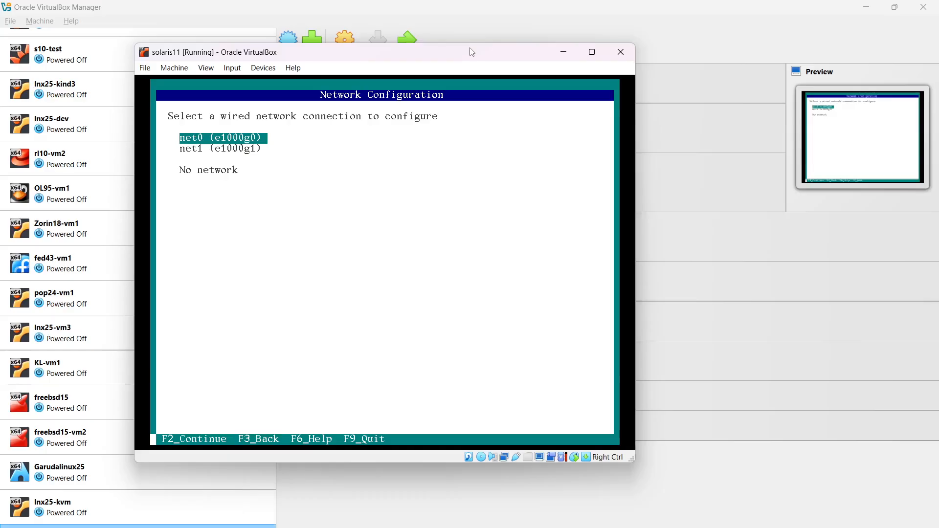
# - Configure the net0 wired connection with DHCP and continue to Time Zone: Regions
pyautogui.press('F2')
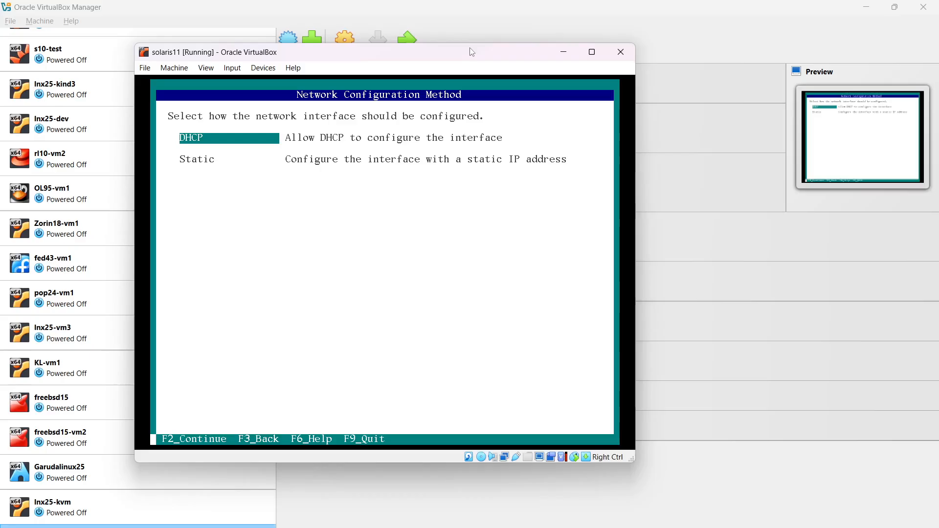
pyautogui.press('F2')
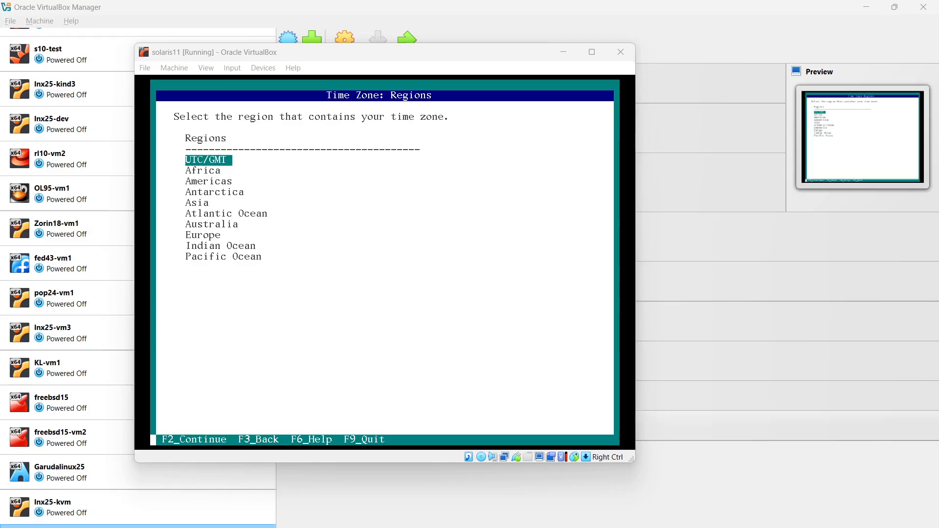
pyautogui.click(496, 53)
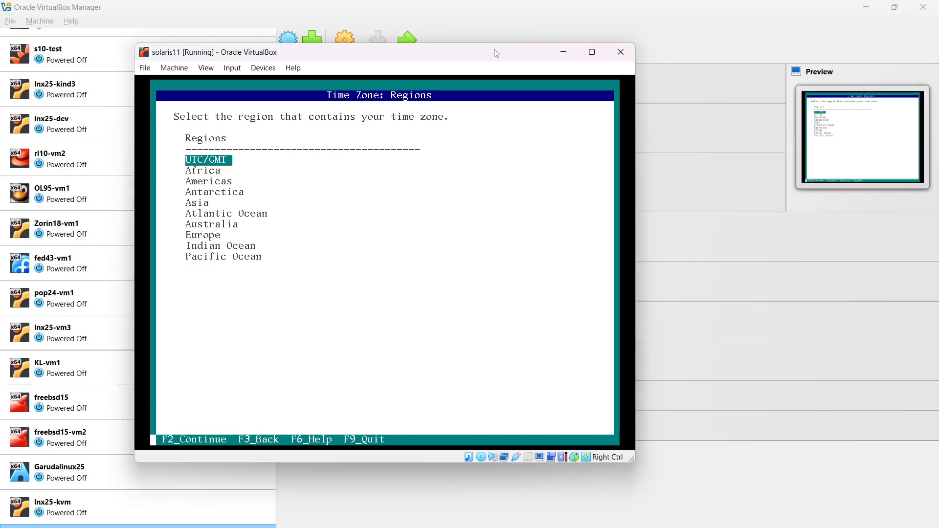
pyautogui.press('F3')
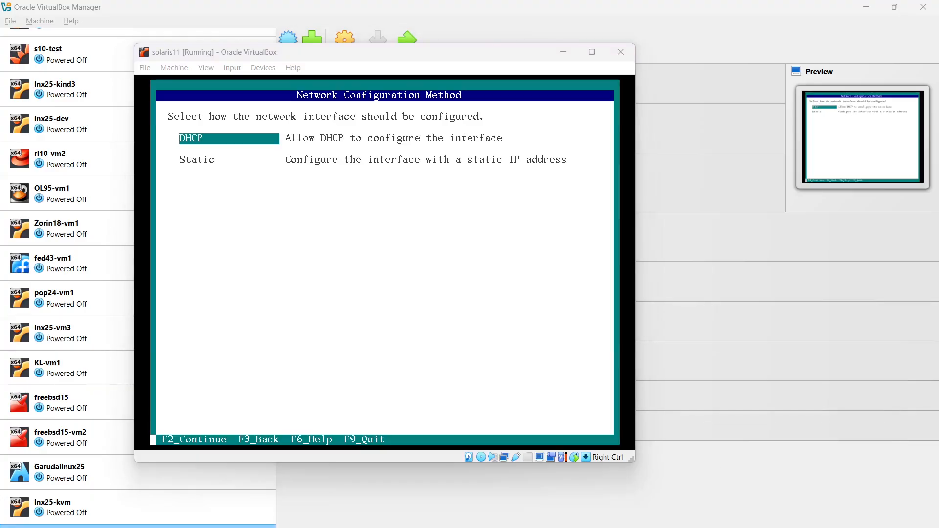
pyautogui.press('F2')
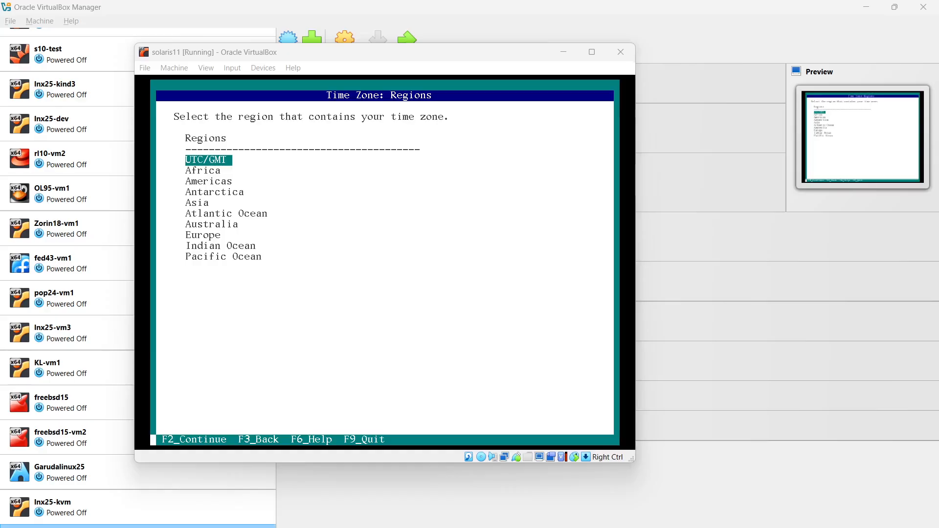
# - Select Asia, then India, and accept the Asia/Kolkata time zone
pyautogui.click(474, 53)
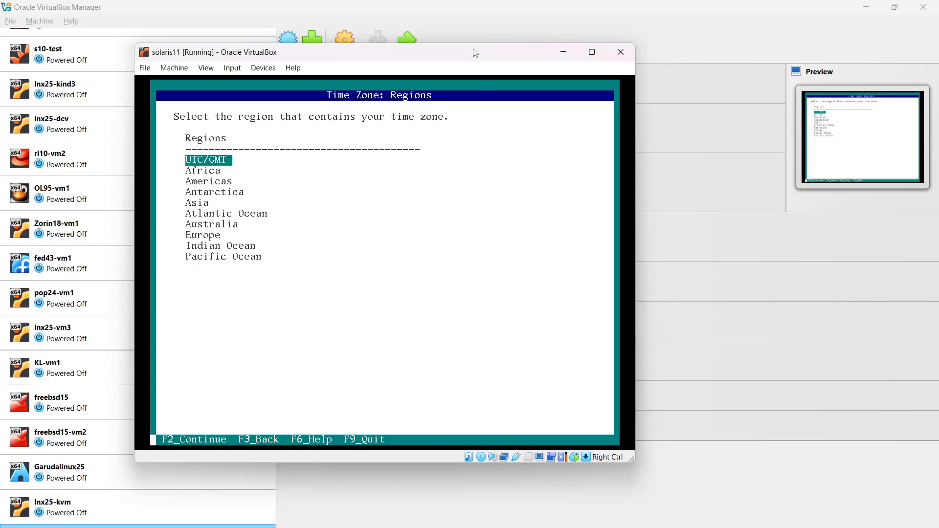
pyautogui.press('Down')
pyautogui.press('Down')
pyautogui.press('Down')
pyautogui.press('Up')
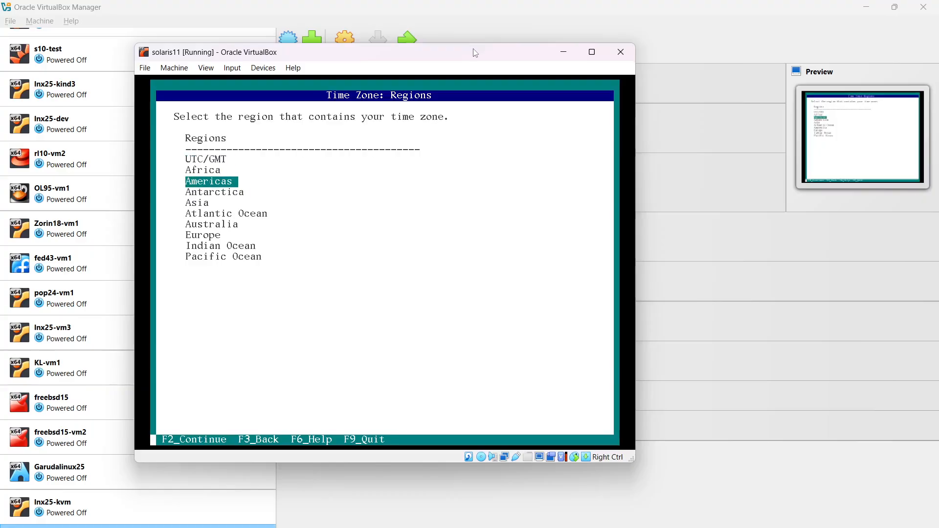
pyautogui.press('Down')
pyautogui.press('Down')
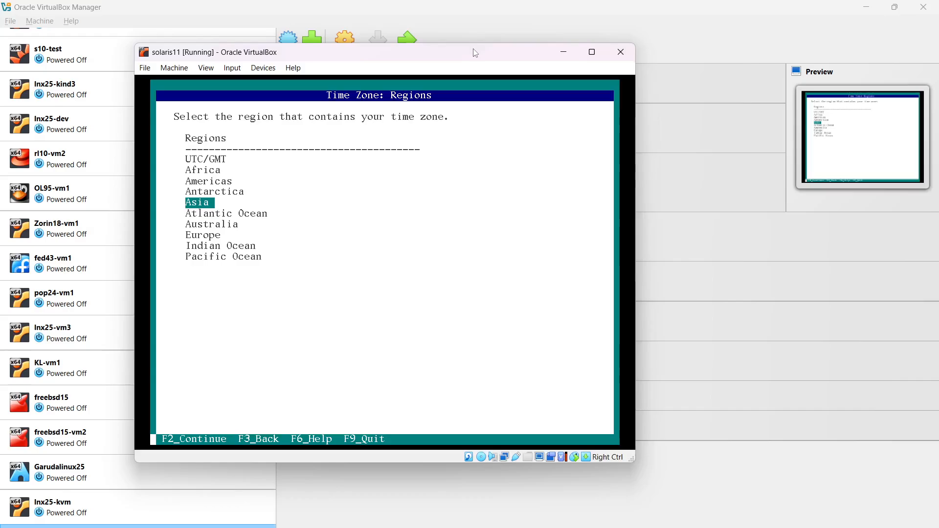
pyautogui.press('F2')
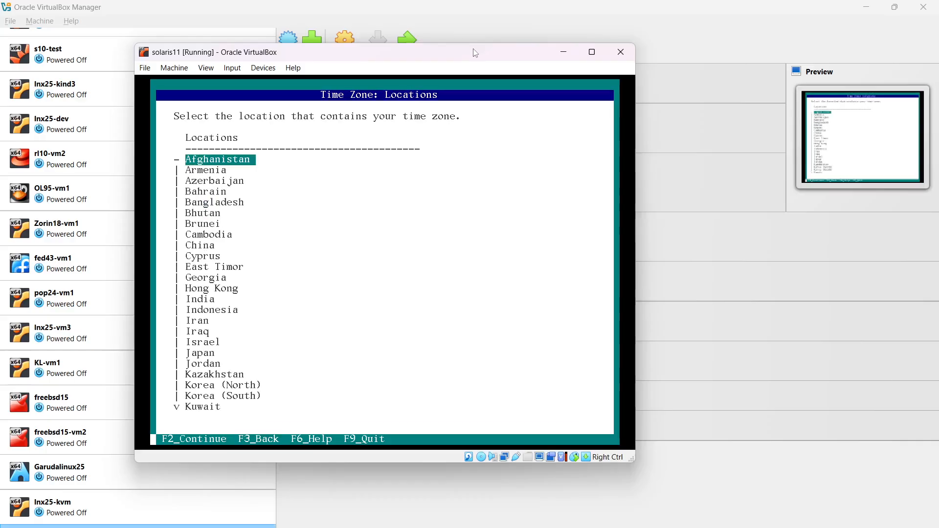
pyautogui.press('Down')
pyautogui.press('Down')
pyautogui.press('Down')
pyautogui.press('Down')
pyautogui.press('Down')
pyautogui.press('Down')
pyautogui.press('Down')
pyautogui.press('Down')
pyautogui.press('Down')
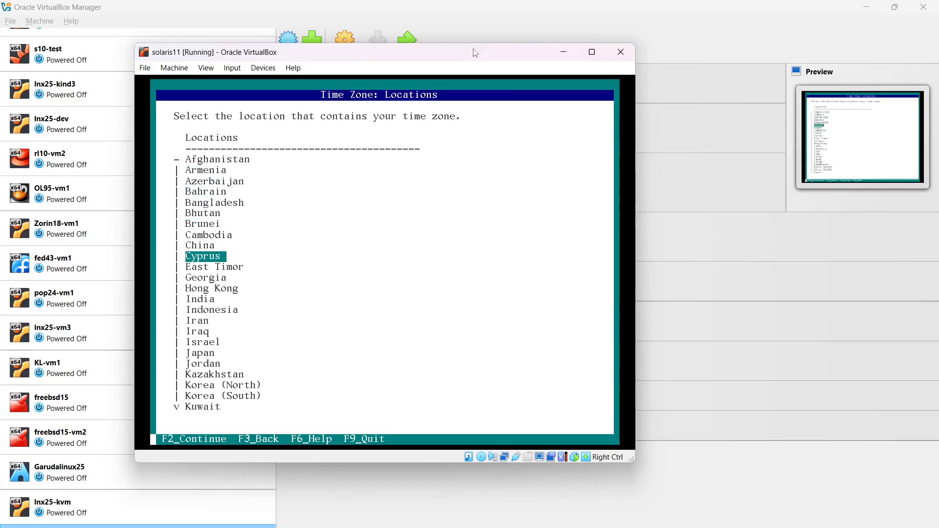
pyautogui.press('Down')
pyautogui.press('Down')
pyautogui.press('Down')
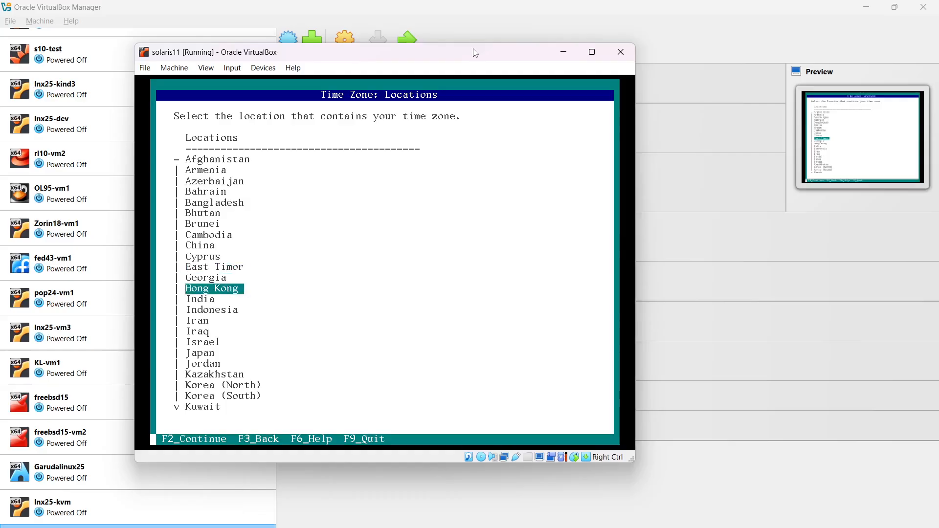
pyautogui.press('Down')
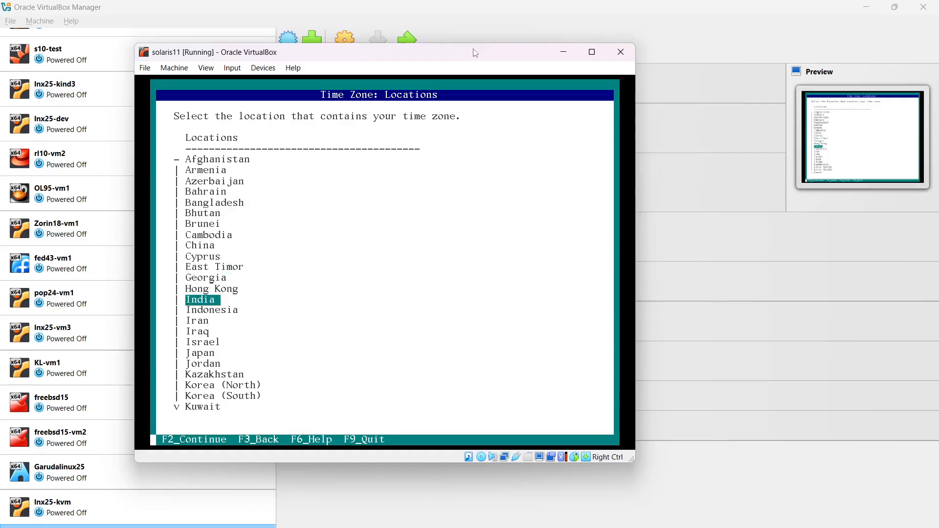
pyautogui.press('F2')
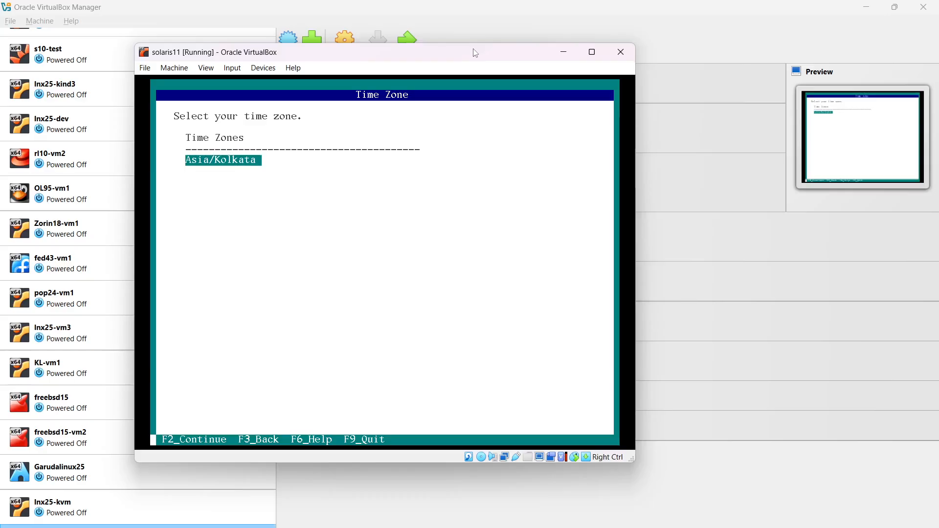
pyautogui.press('F2')
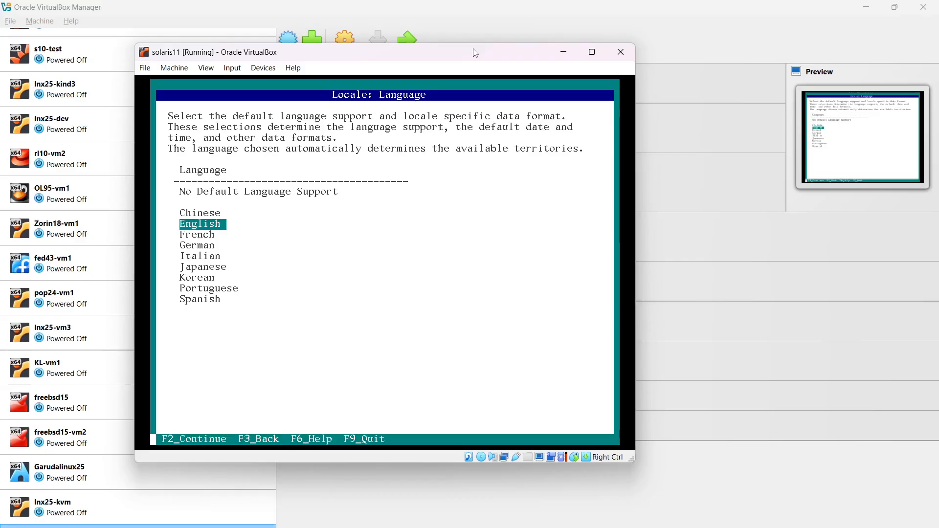
# - Accept English, the en_US.UTF-8 territory, the shown date and time, and the US-English keyboard
pyautogui.press('F2')
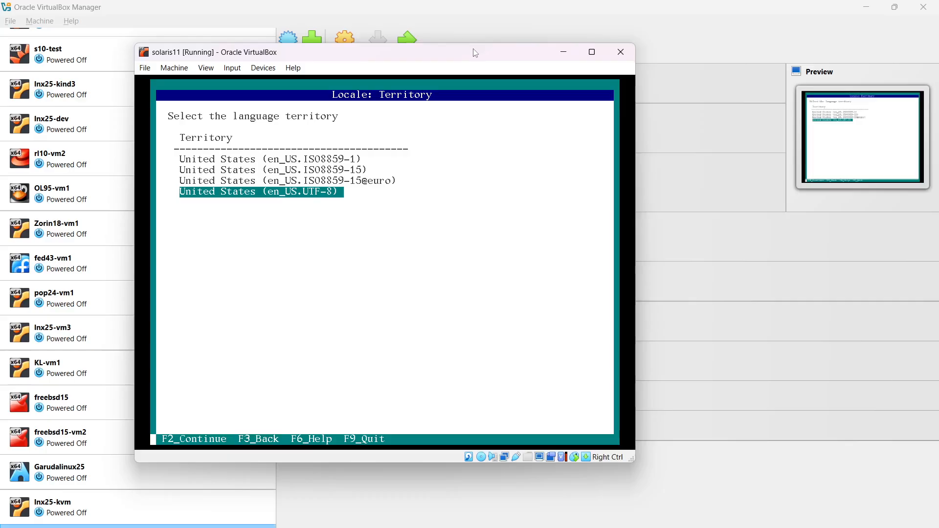
pyautogui.press('F2')
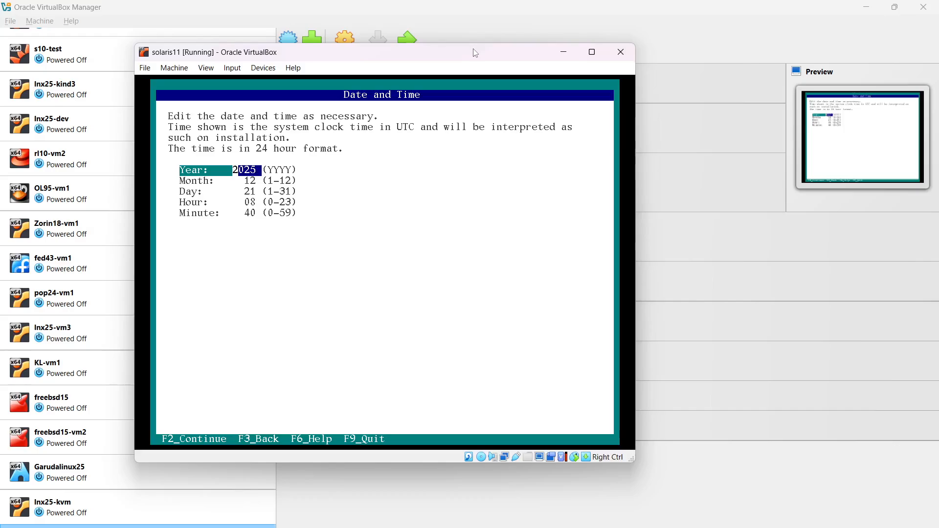
pyautogui.press('F2')
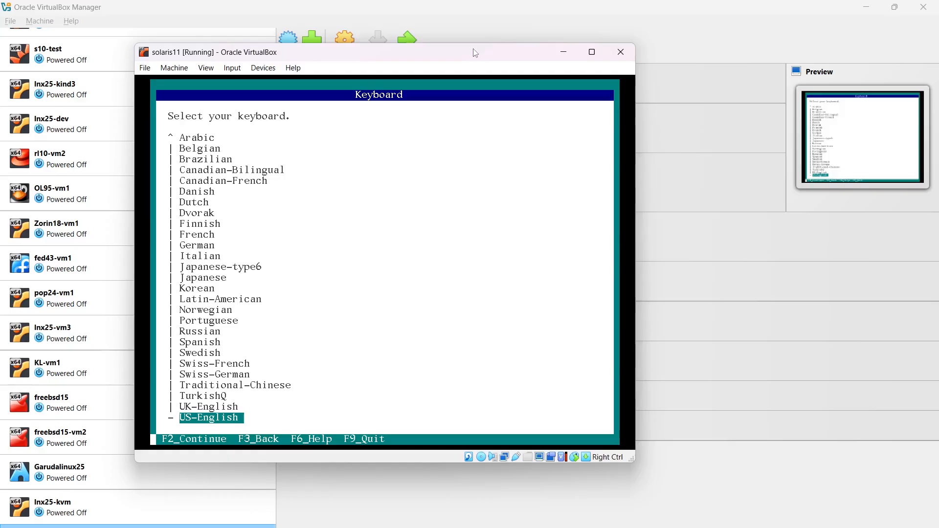
pyautogui.press('F2')
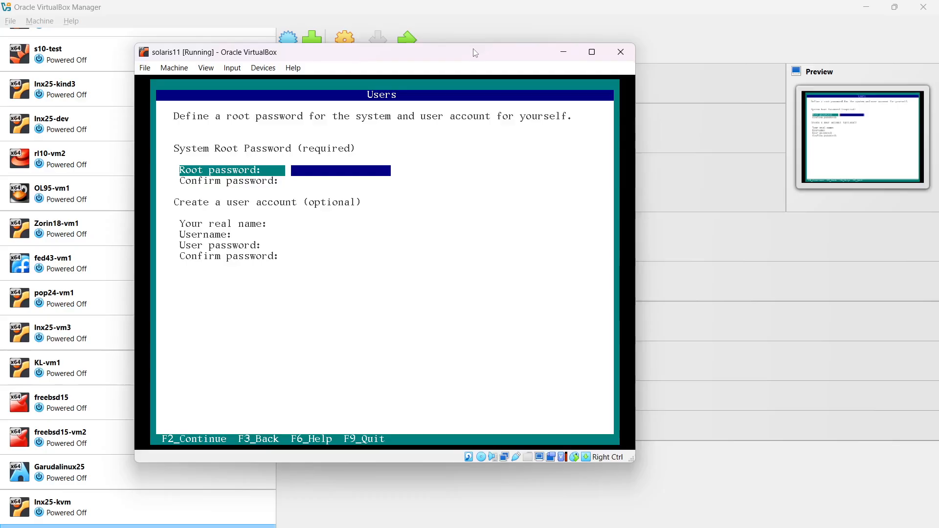
# - Enter and confirm a root password, replacing the too-short first attempt, and continue
pyautogui.write('***')
pyautogui.press('Tab')
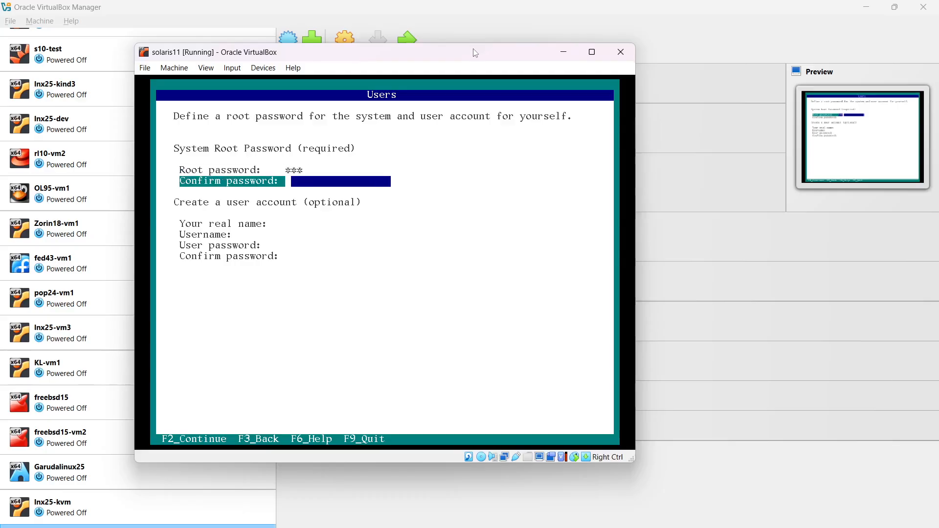
pyautogui.write('***')
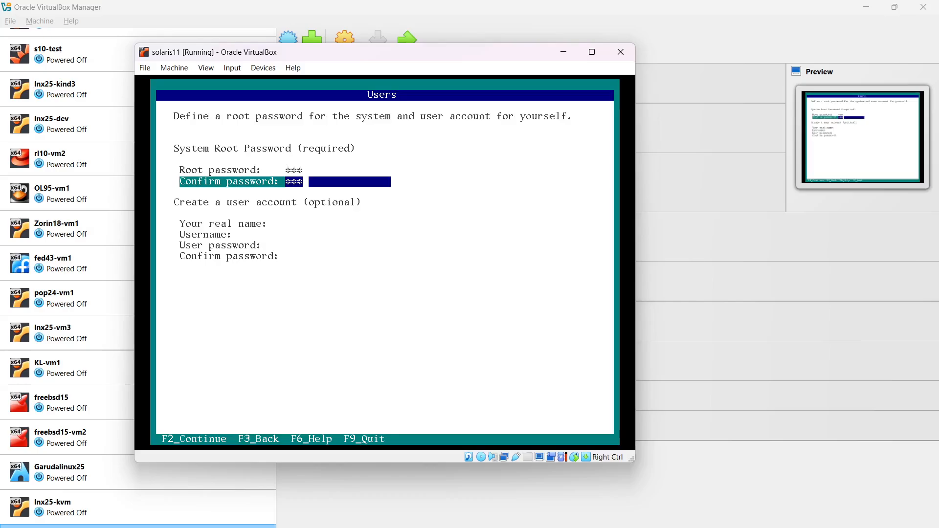
pyautogui.press('F2')
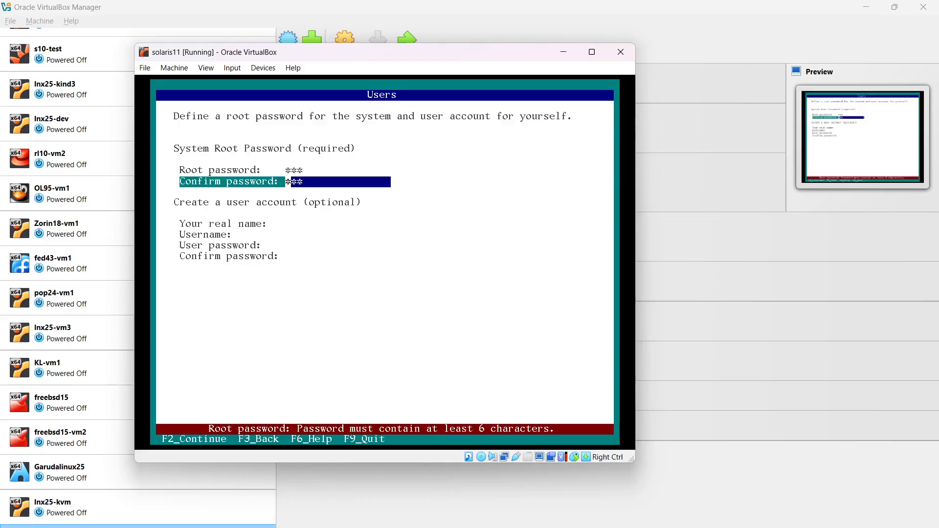
pyautogui.press('Up')
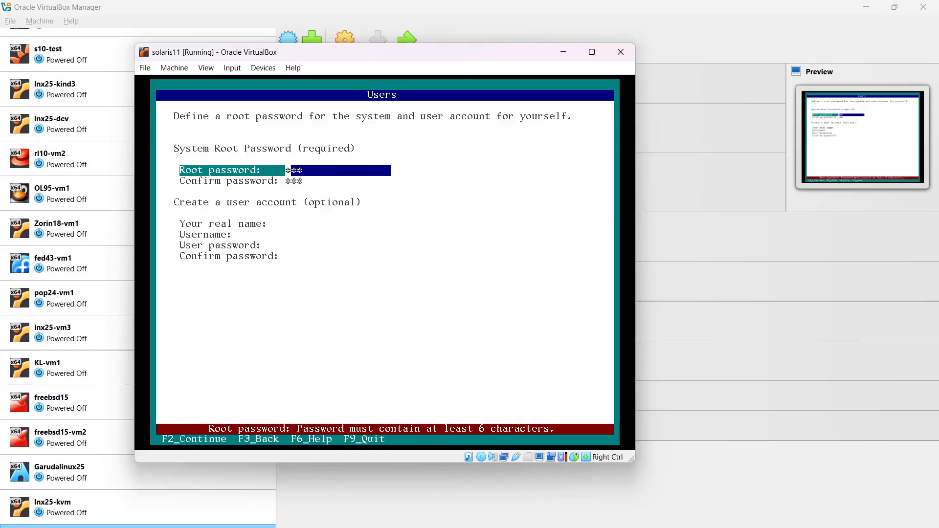
pyautogui.press('BackSpace')
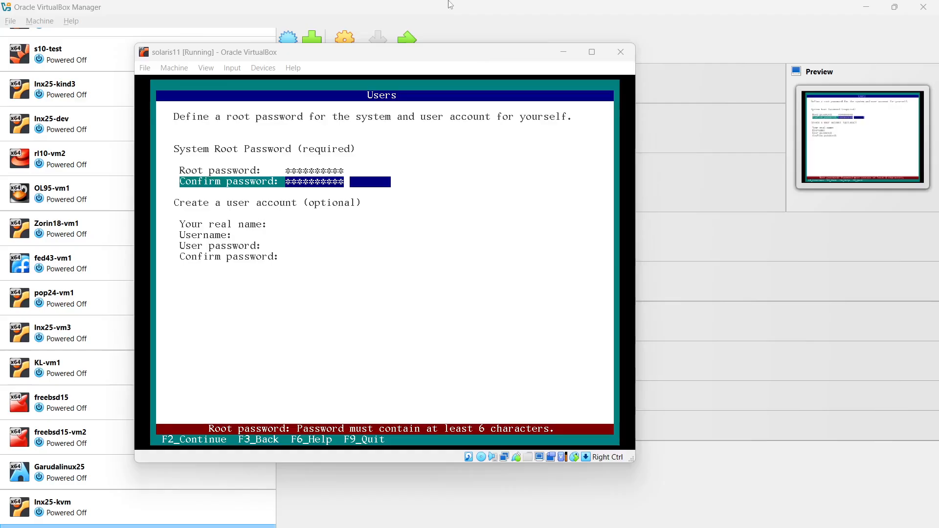
pyautogui.click(499, 53)
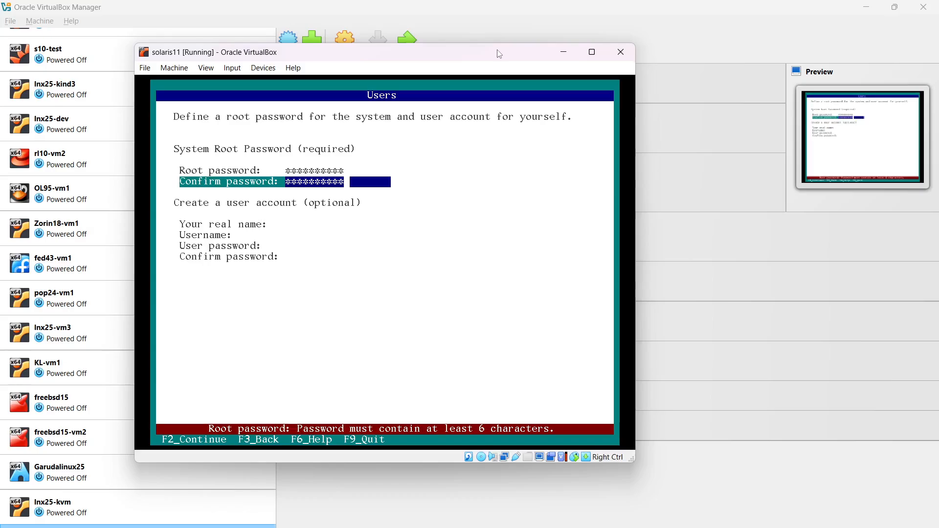
pyautogui.press('F2')
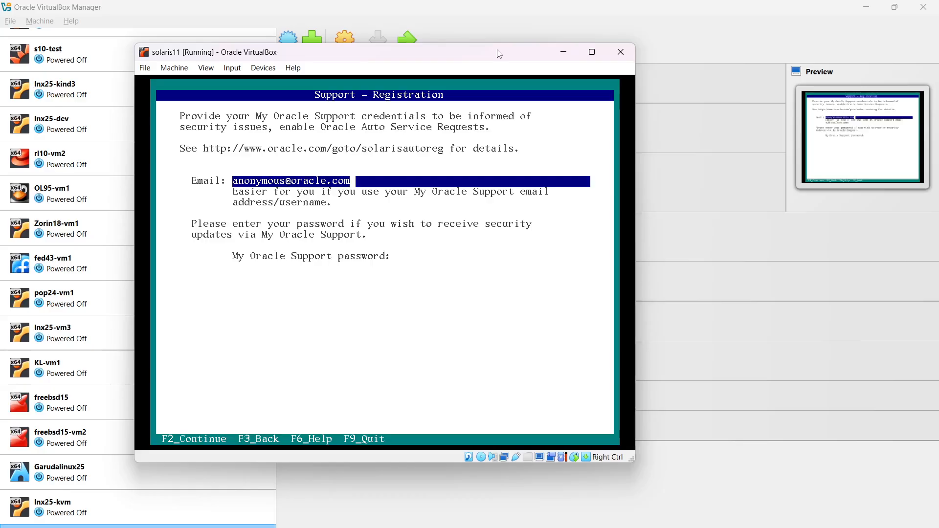
# - Leave the support registration password blank and continue to the Installation Summary
pyautogui.press('Tab')
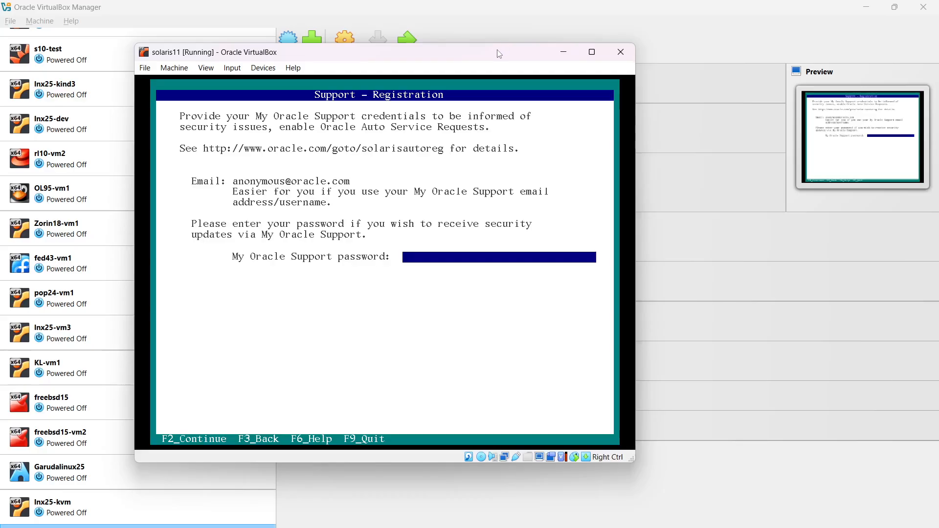
pyautogui.press('F2')
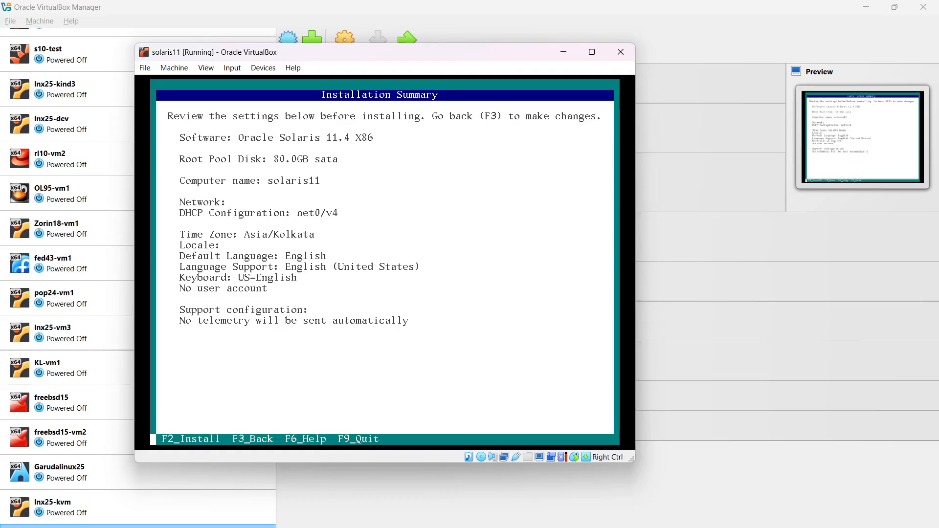
# - Start the Oracle Solaris 11.4 installation from the Installation Summary and let it complete
pyautogui.press('F2')
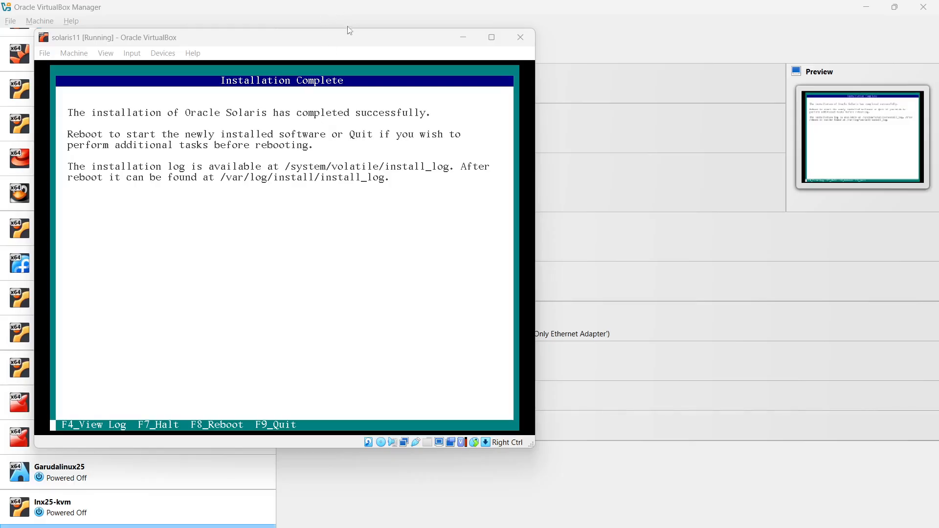
# - Reboot the installed Solaris guest with F8 and bring VirtualBox Manager forward
pyautogui.click(349, 41)
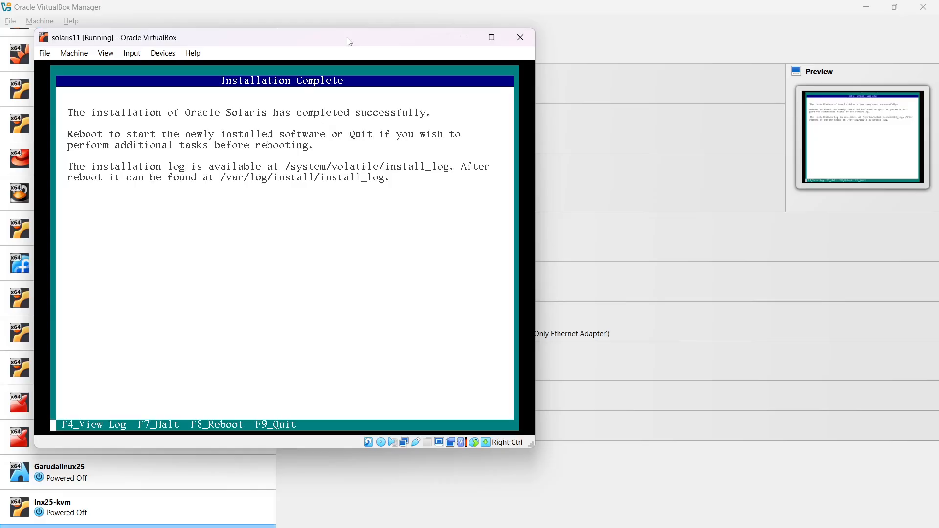
pyautogui.press('F8')
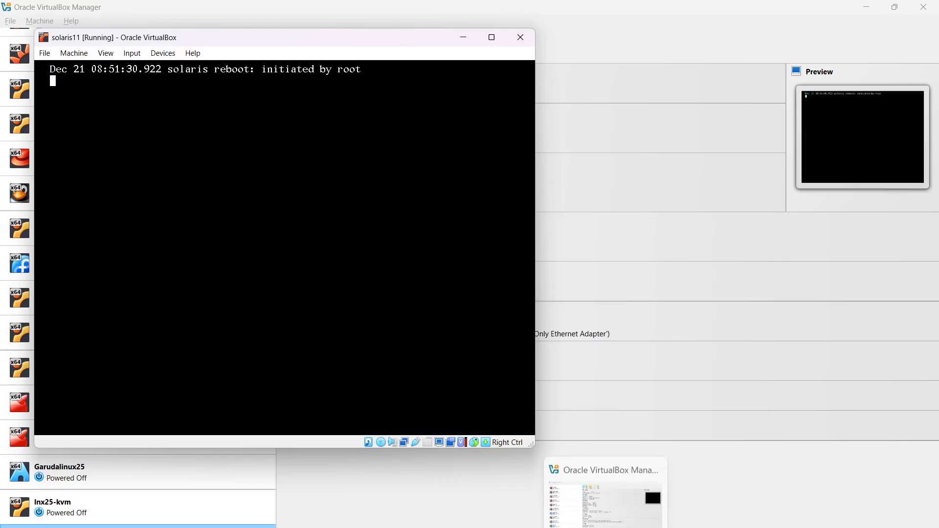
pyautogui.click(604, 527)
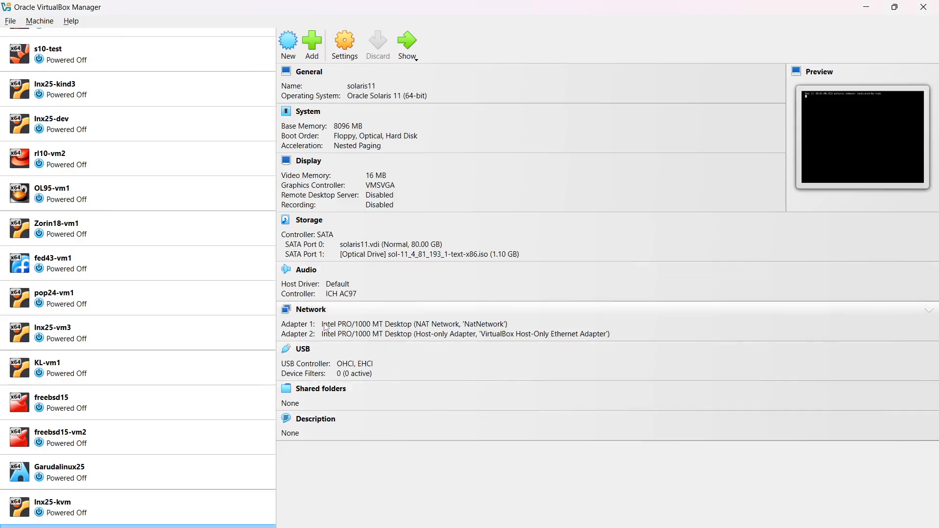
# - In Storage settings, remove the Solaris ISO so the SATA Port 1 optical drive is Empty
pyautogui.click(313, 221)
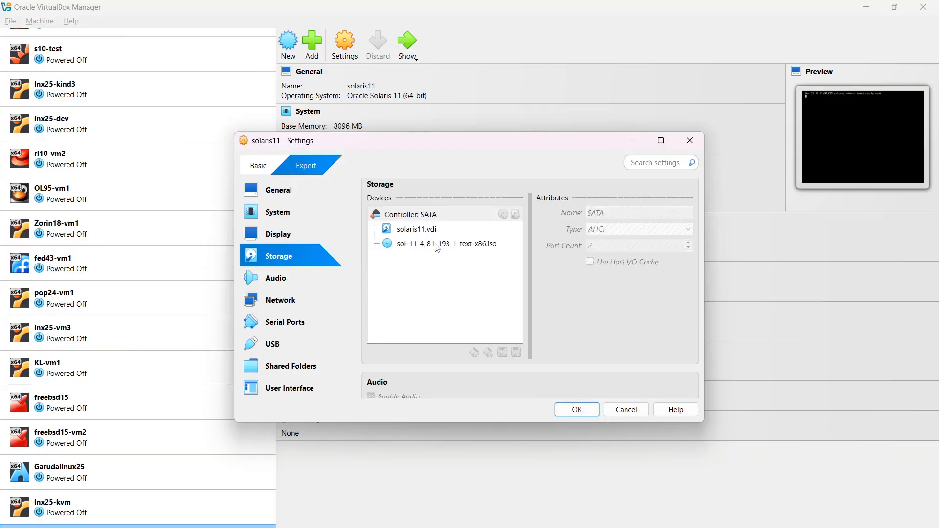
pyautogui.click(437, 244)
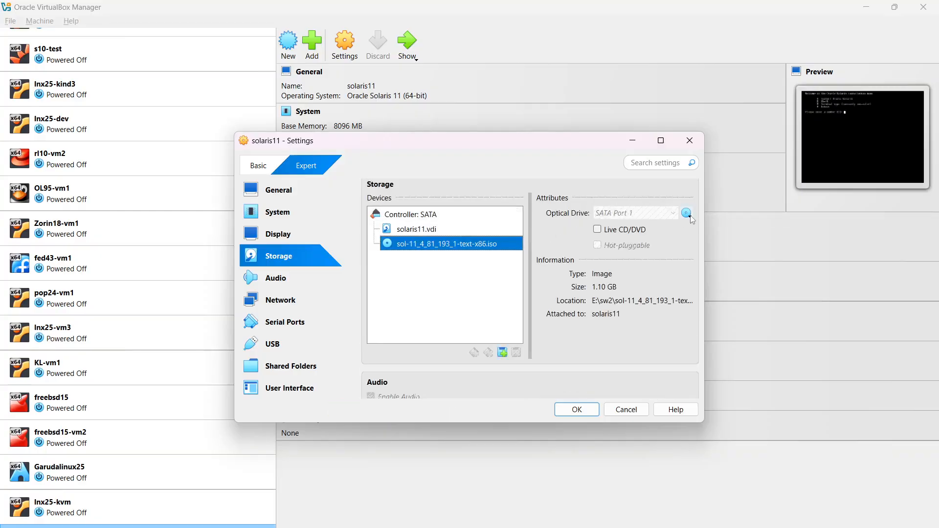
pyautogui.click(689, 215)
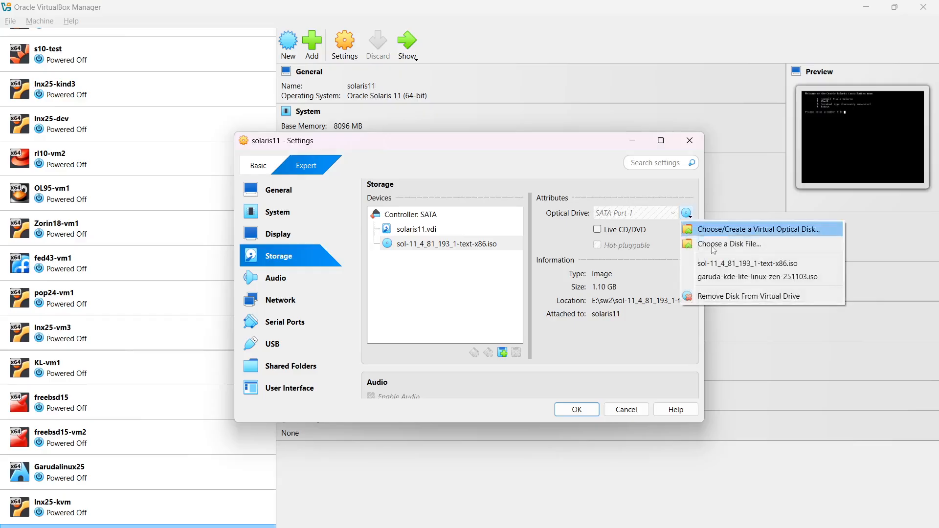
pyautogui.click(738, 296)
pyautogui.click(577, 409)
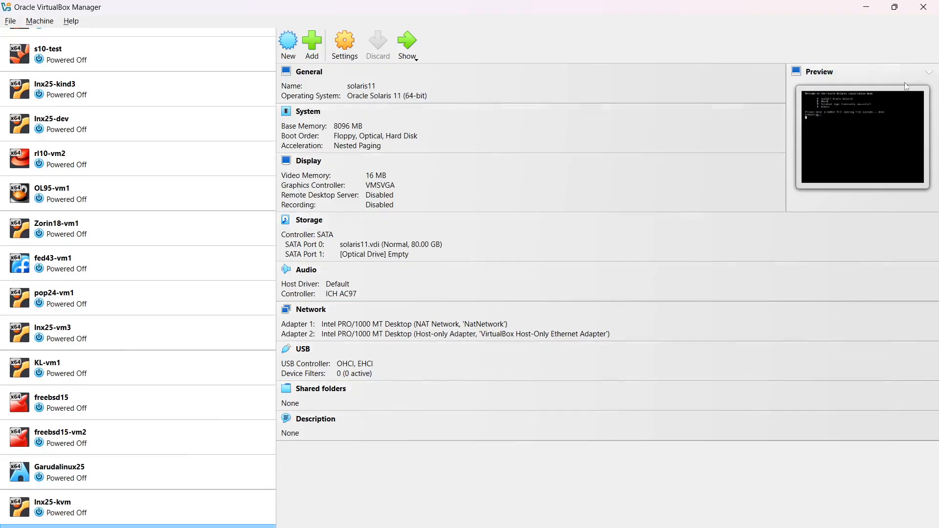
# - Switch back to the solaris11 VM window and wait for the console login prompt
pyautogui.hotkey('alt', 'Tab')
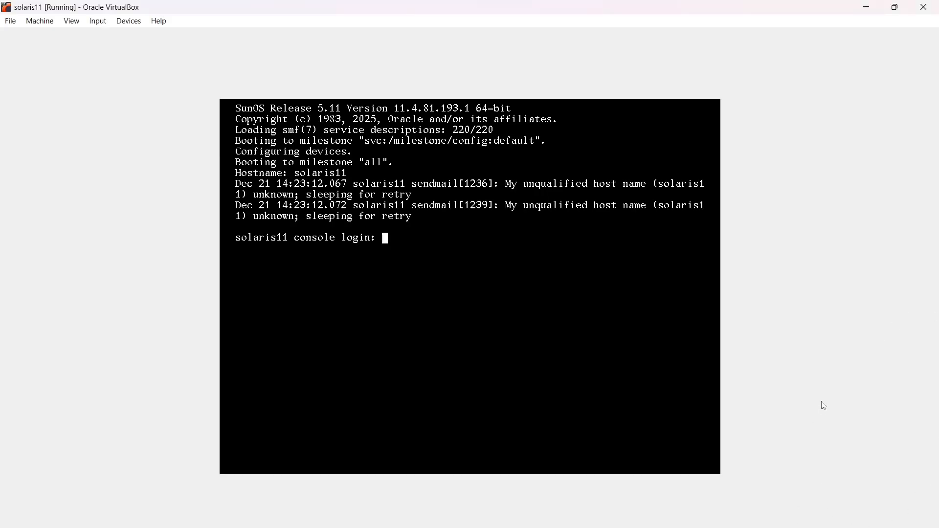
# - Log in to the Solaris console as root with the root password
pyautogui.write('root')
pyautogui.press('Return')
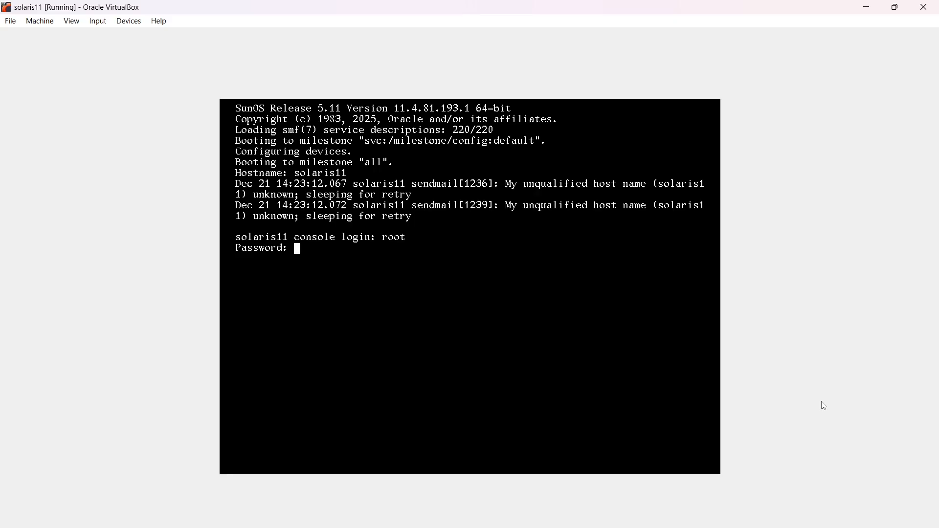
pyautogui.press('Return')
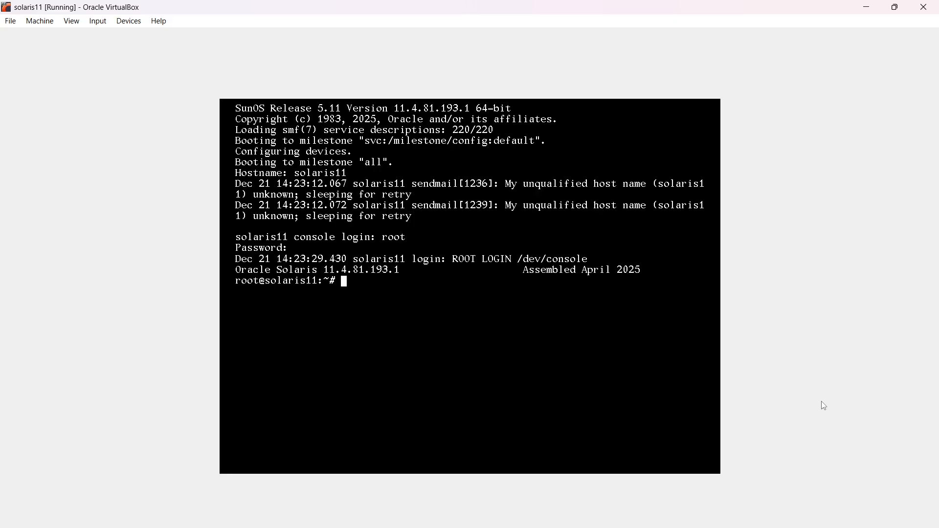
pyautogui.press('Return')
# - Display /etc/os-release to confirm Oracle Solaris 11.4
pyautogui.write('cat /etc')
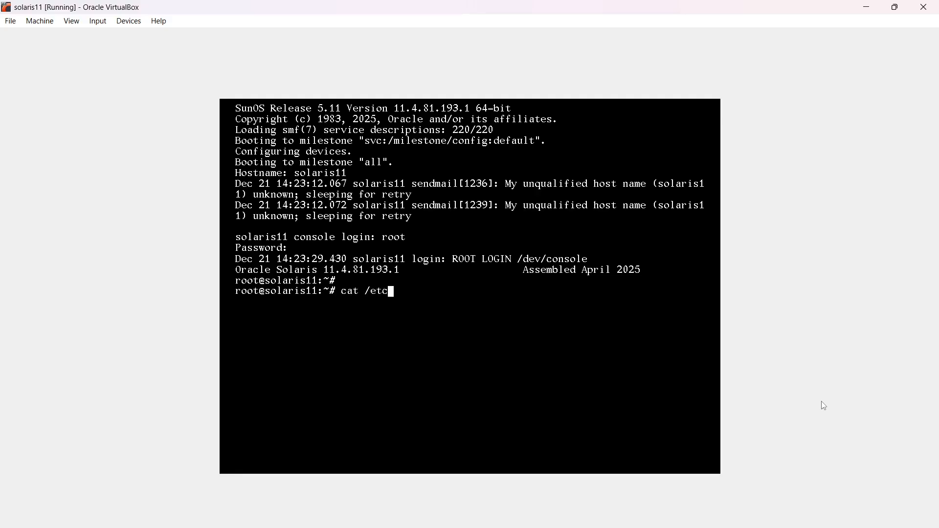
pyautogui.write('/os')
pyautogui.press('Tab')
pyautogui.press('Return')
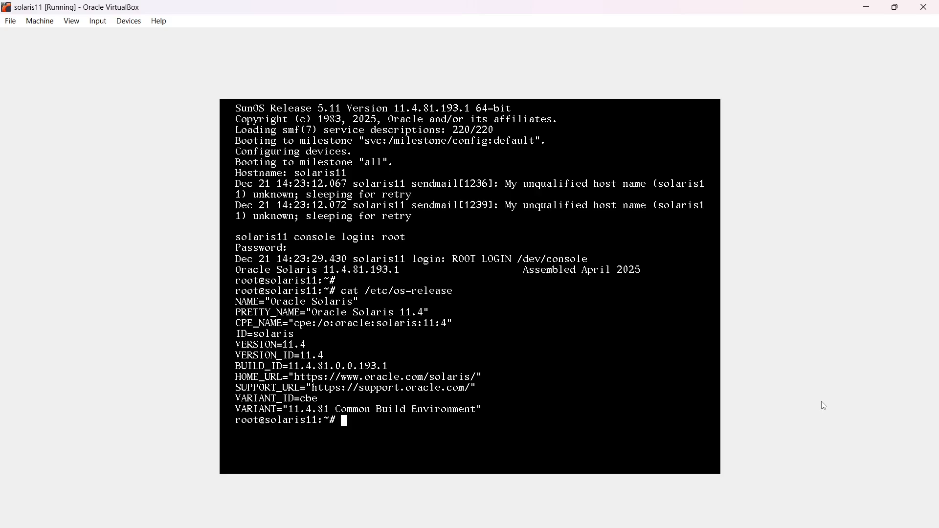
# - Clear the console screen with the clear command
pyautogui.write('u')
pyautogui.press('BackSpace')
pyautogui.write('clear')
pyautogui.press('Return')
# - Run uname -a and ifconfig -a, showing SunOS 5.11 and net0 at 10.0.2.45
pyautogui.write('u')
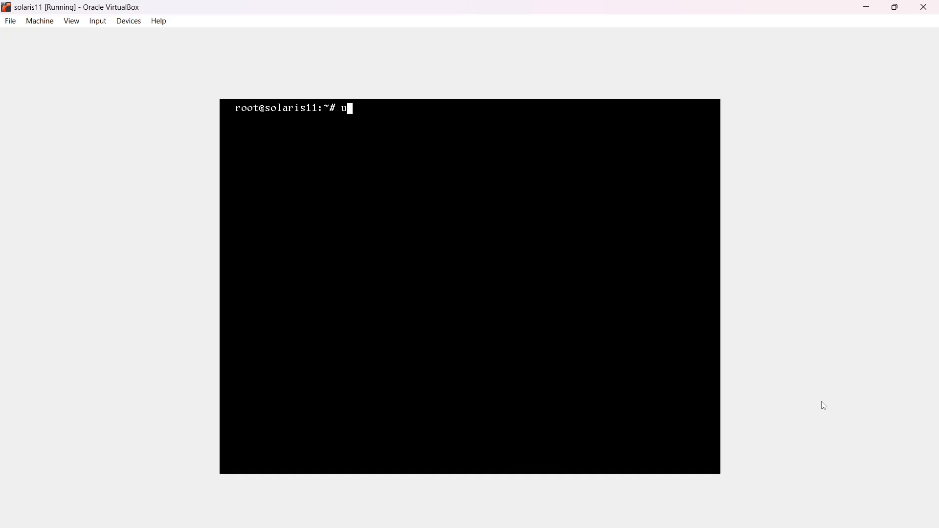
pyautogui.write('name -a')
pyautogui.press('Return')
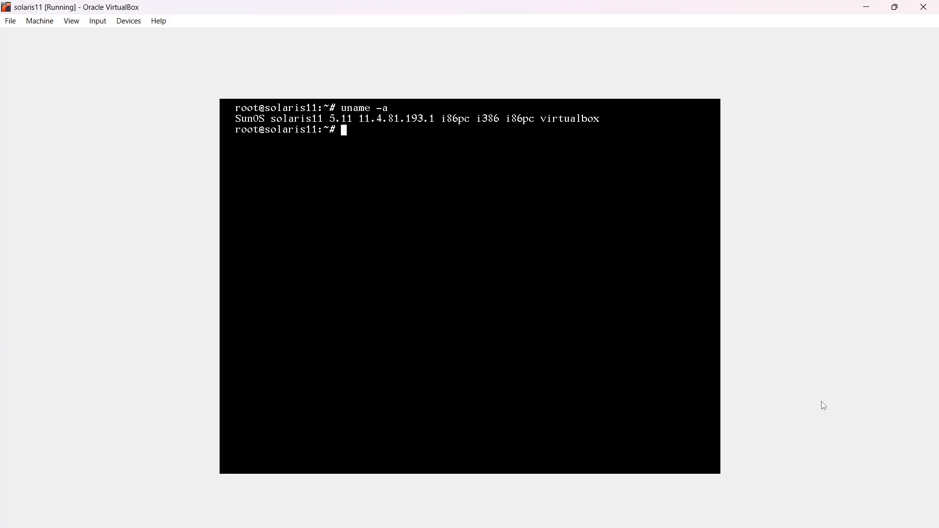
pyautogui.write('ifconfig  -a')
pyautogui.press('Return')
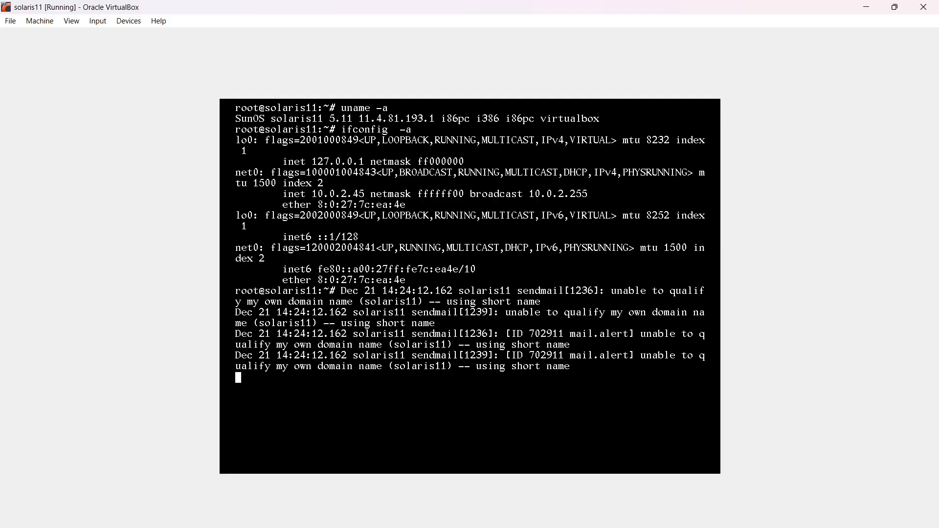
# - Run pkg update from a fresh root prompt to refresh the solaris publisher catalog
pyautogui.press('Return')
pyautogui.write('pkg update')
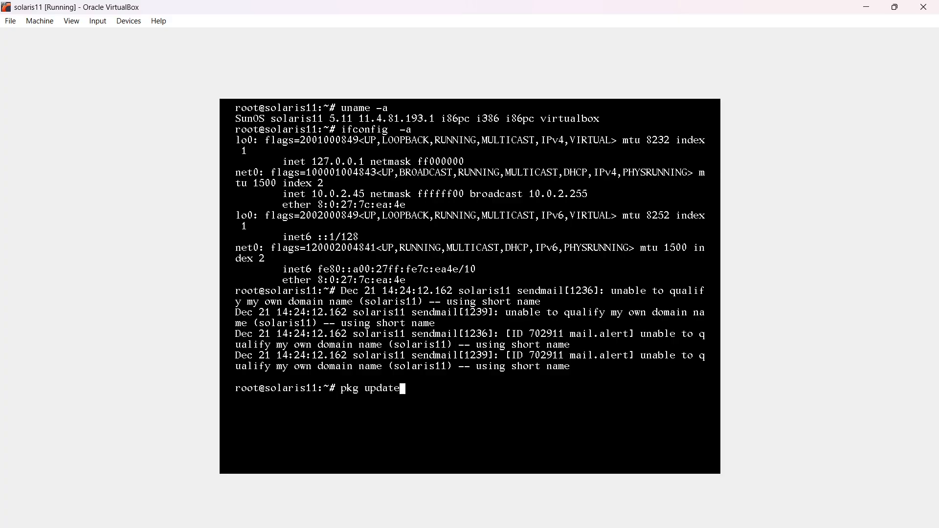
pyautogui.press('Return')
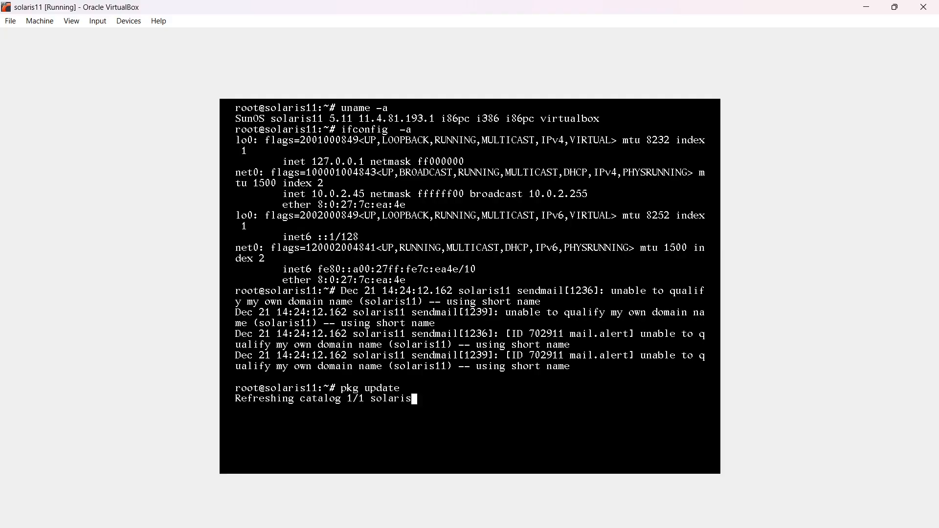